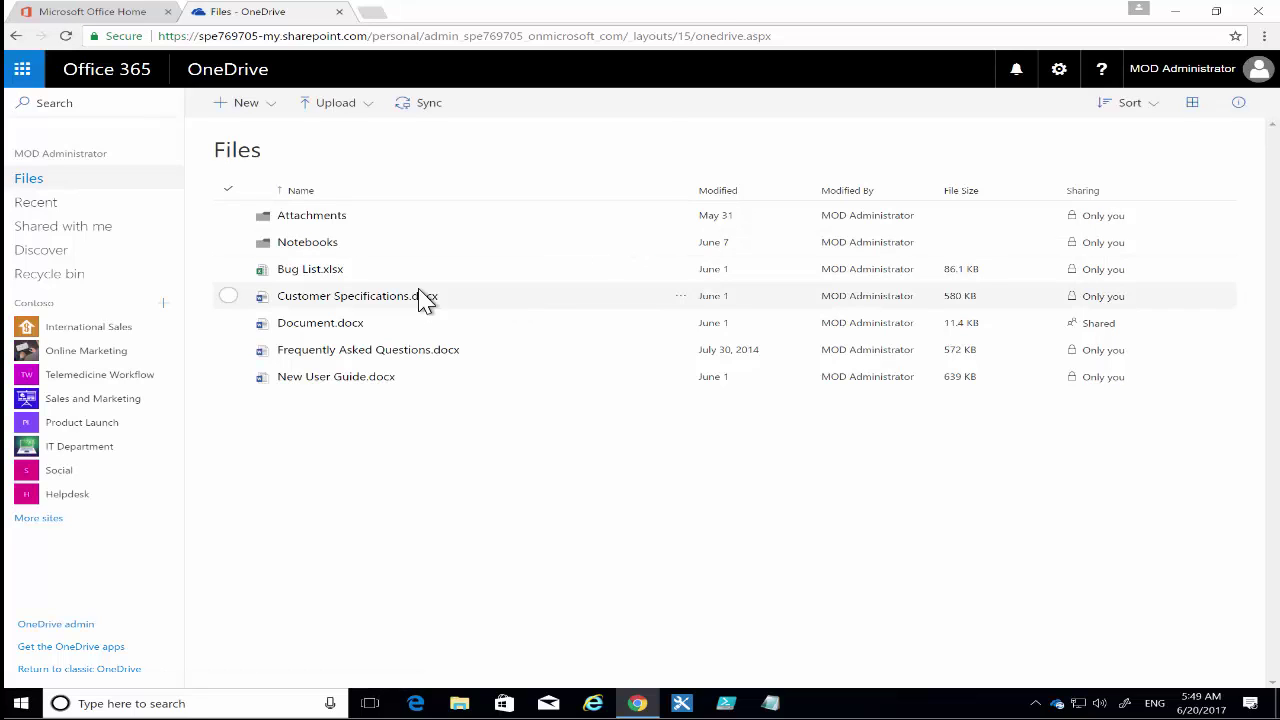
# Create a new OneNote notebook named "notes" in the OneDrive files.
pyautogui.click(268, 106)
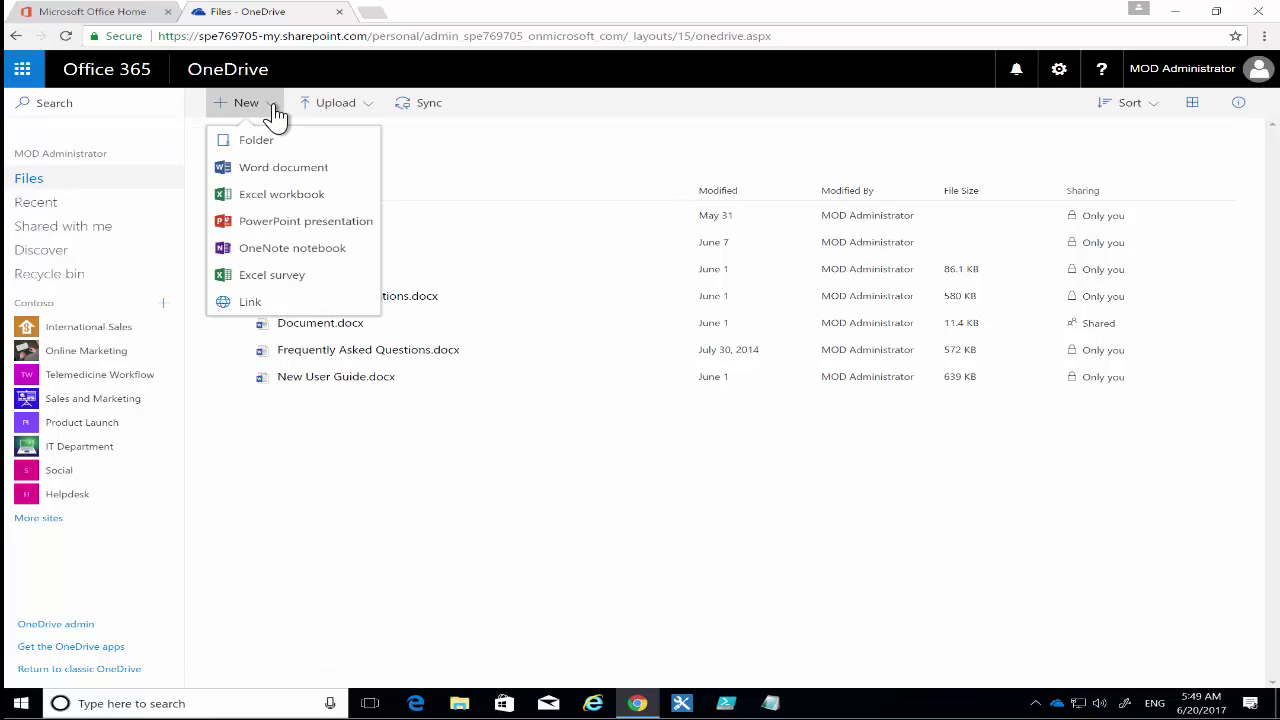
pyautogui.click(312, 250)
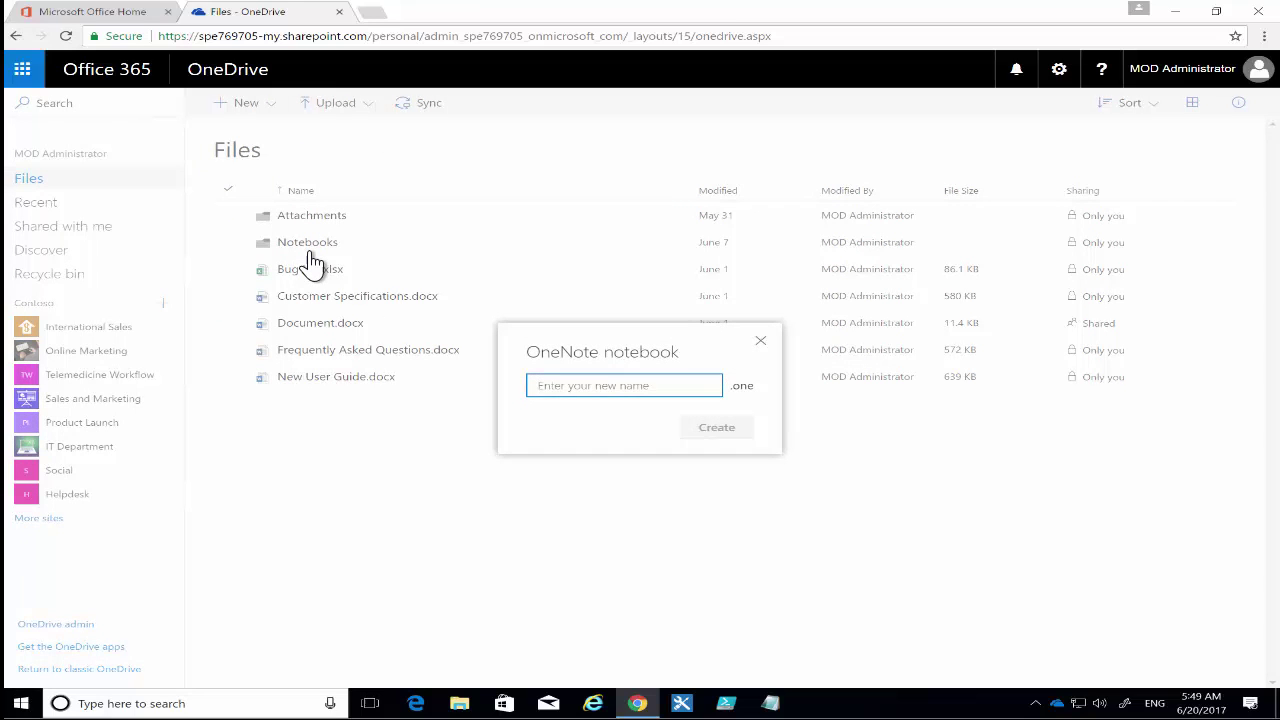
pyautogui.write('notes')
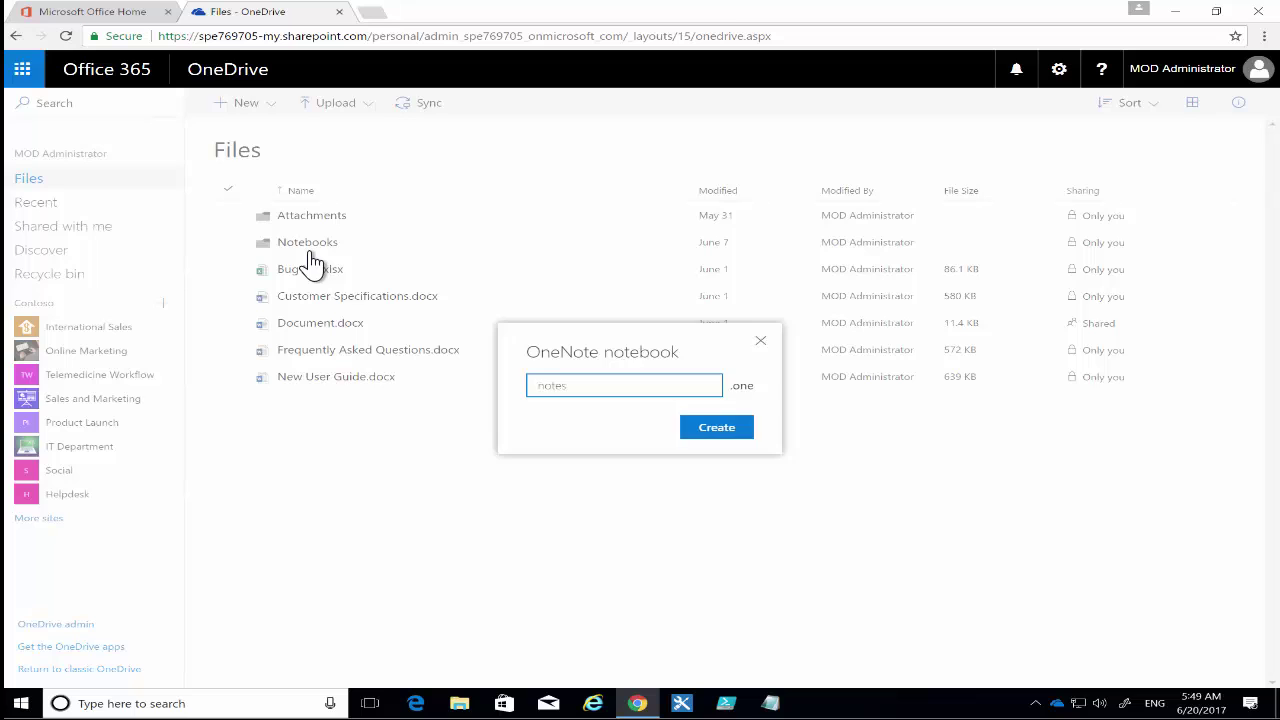
pyautogui.press('Return')
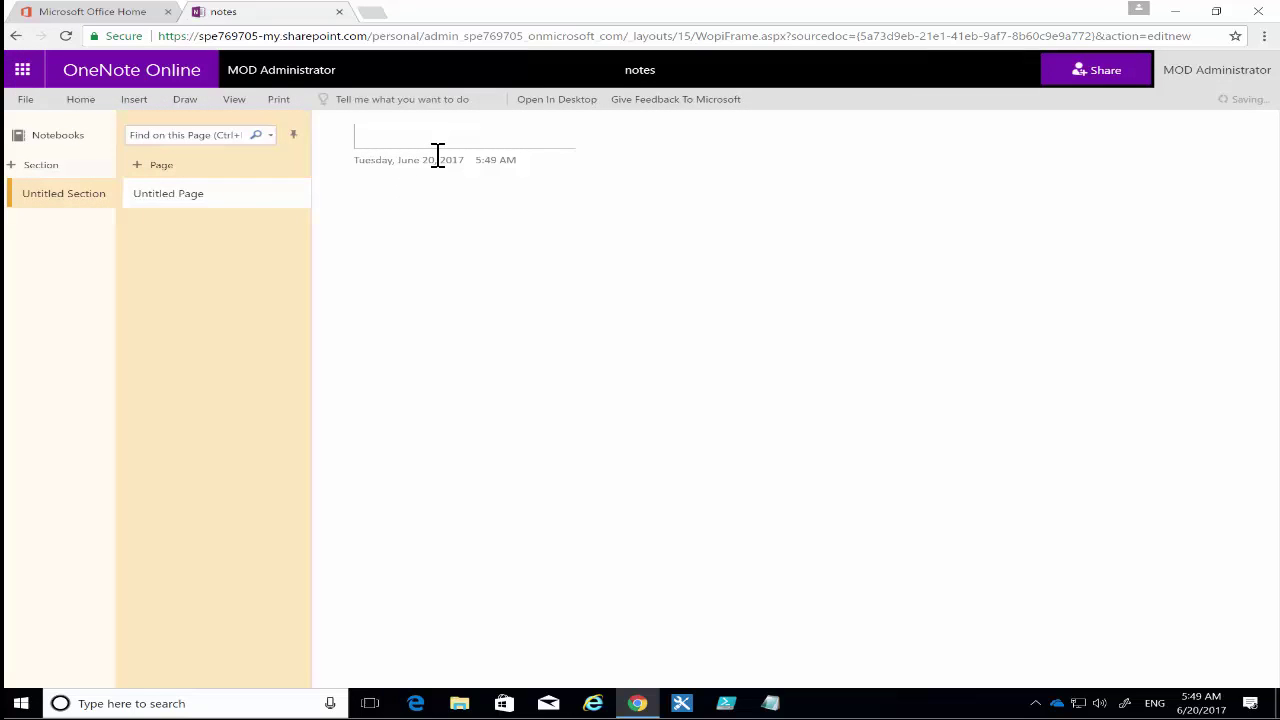
# Title the notebook's first page June and add a second page titled July.
pyautogui.write('June')
pyautogui.press('Return')
pyautogui.click(160, 170)
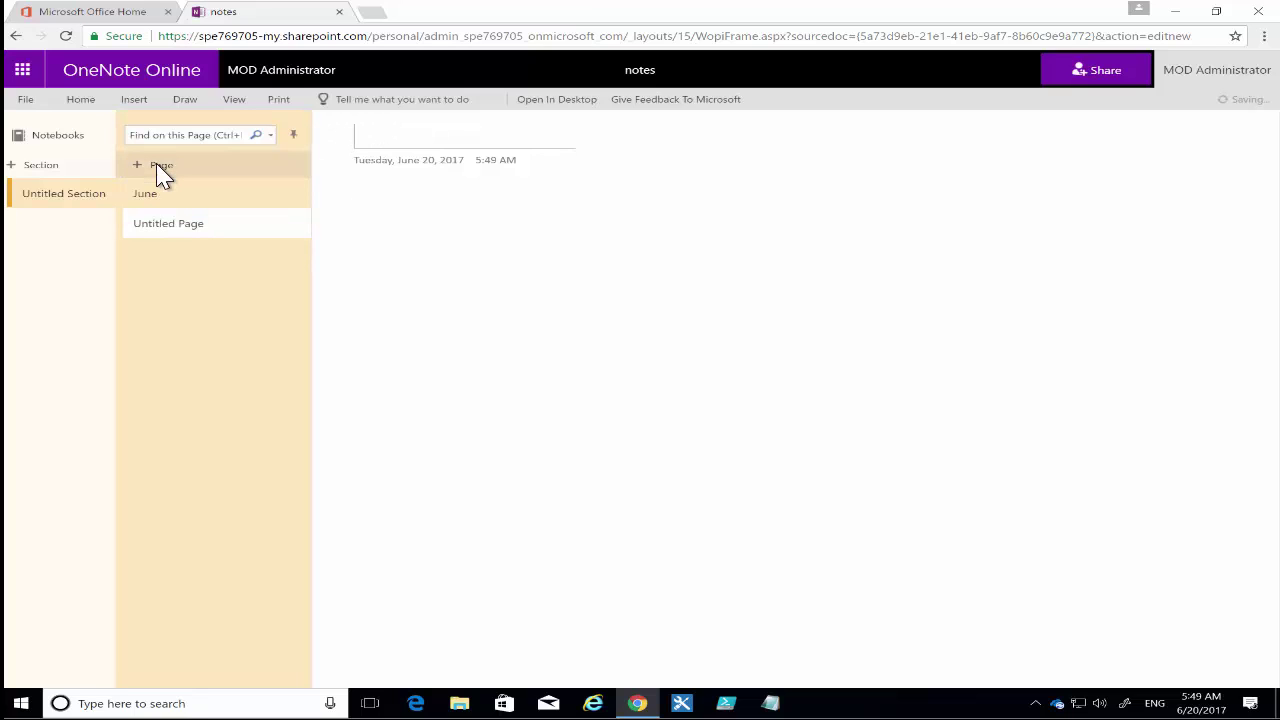
pyautogui.write('July')
pyautogui.press('Return')
# Add a page titled August and write "To do items" in its body.
pyautogui.click(158, 172)
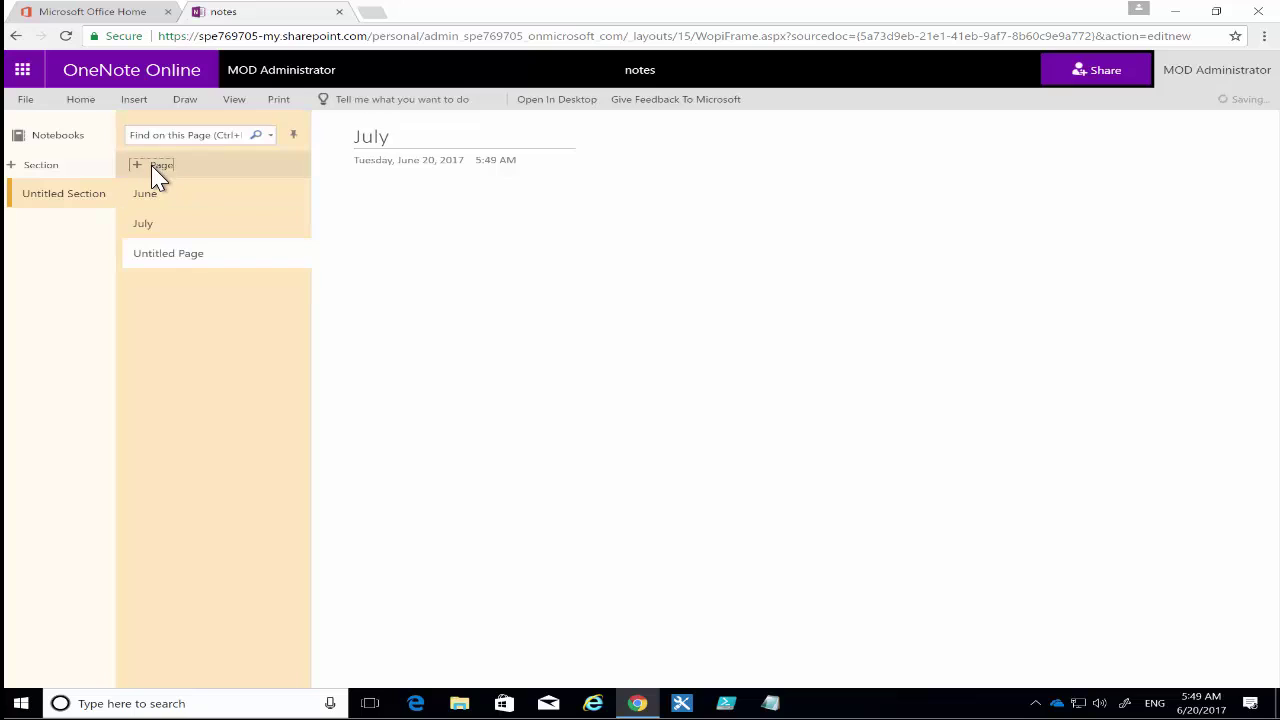
pyautogui.write('August')
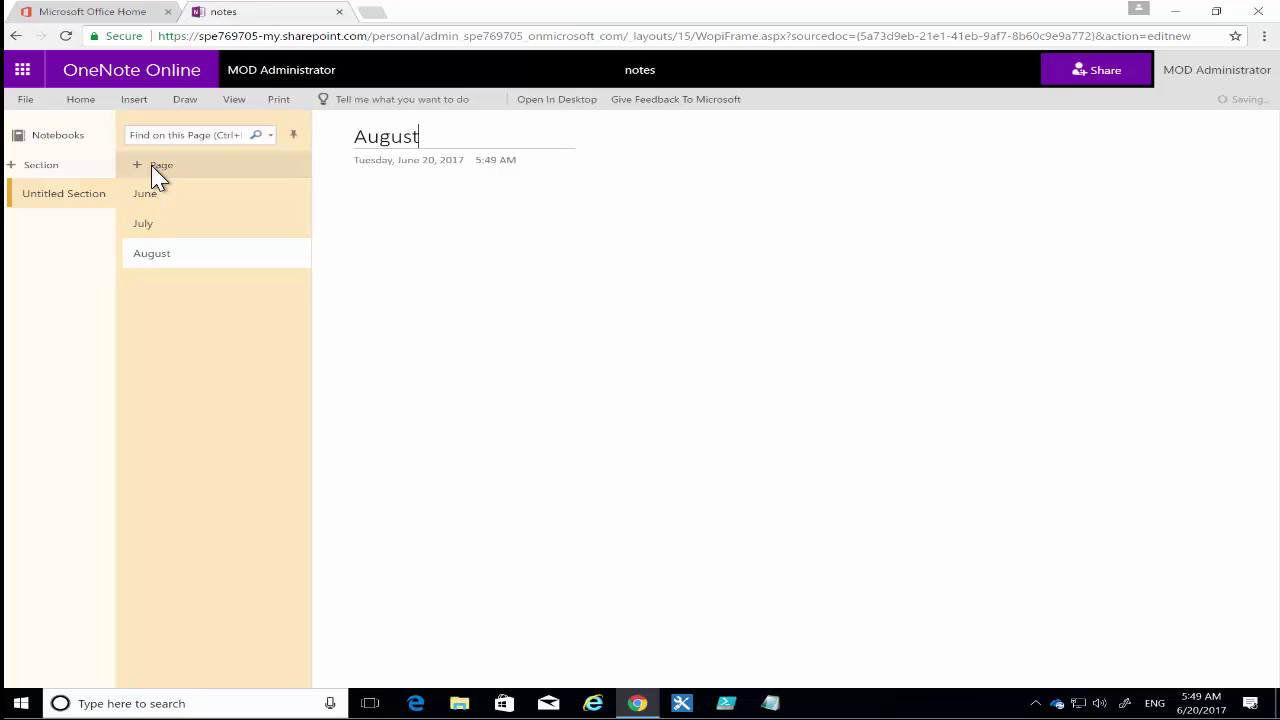
pyautogui.press('Return')
pyautogui.write('To do items')
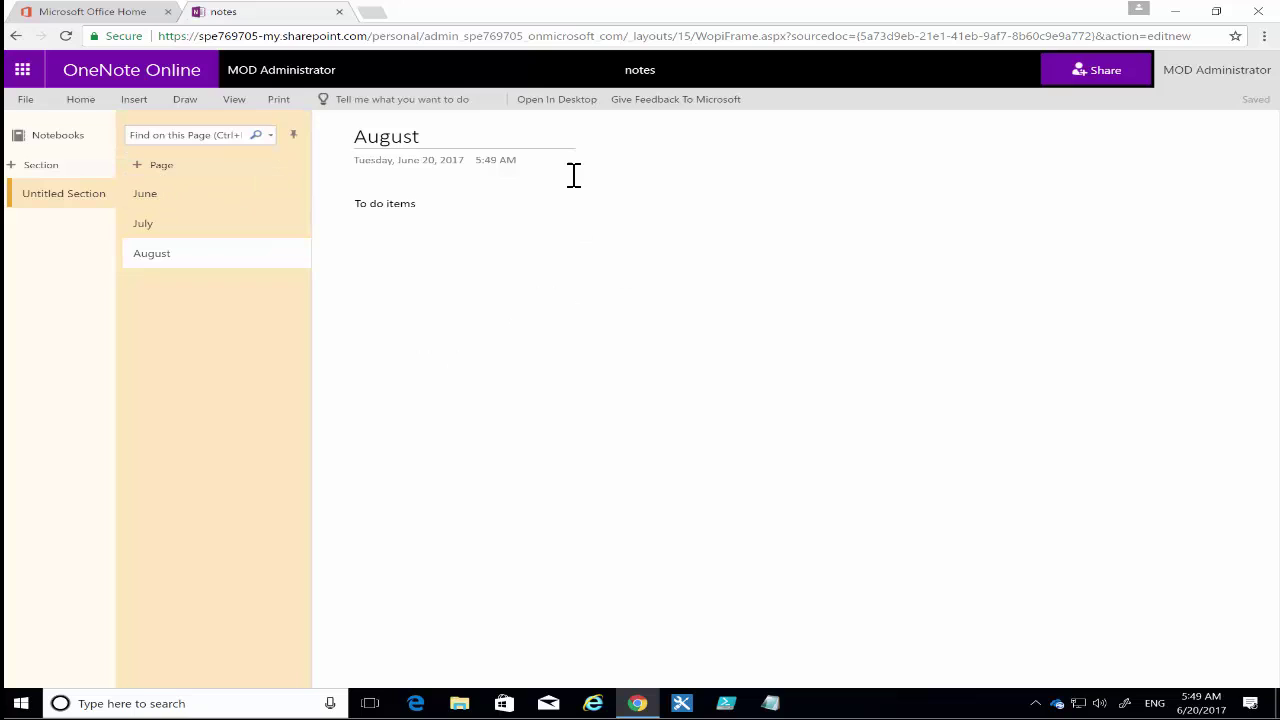
# Open the notebook in the OneNote 2016 desktop application and allow the linked location despite the security notice.
pyautogui.click(558, 106)
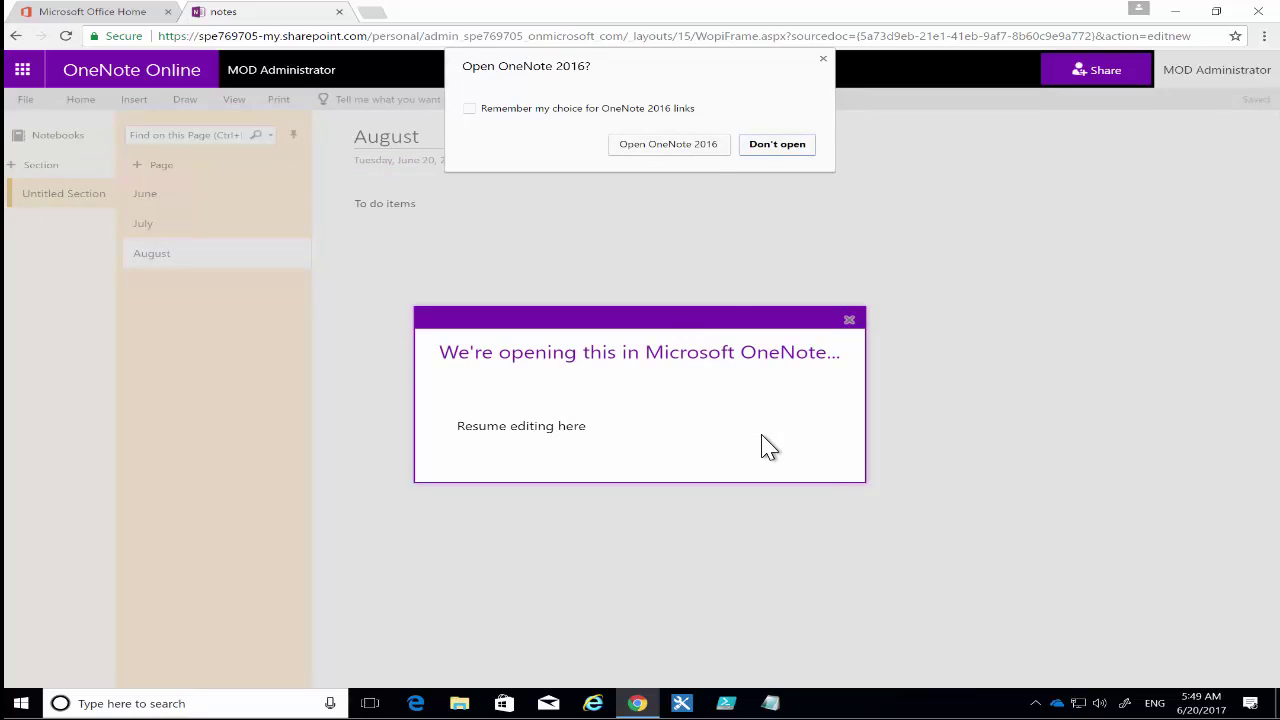
pyautogui.click(697, 148)
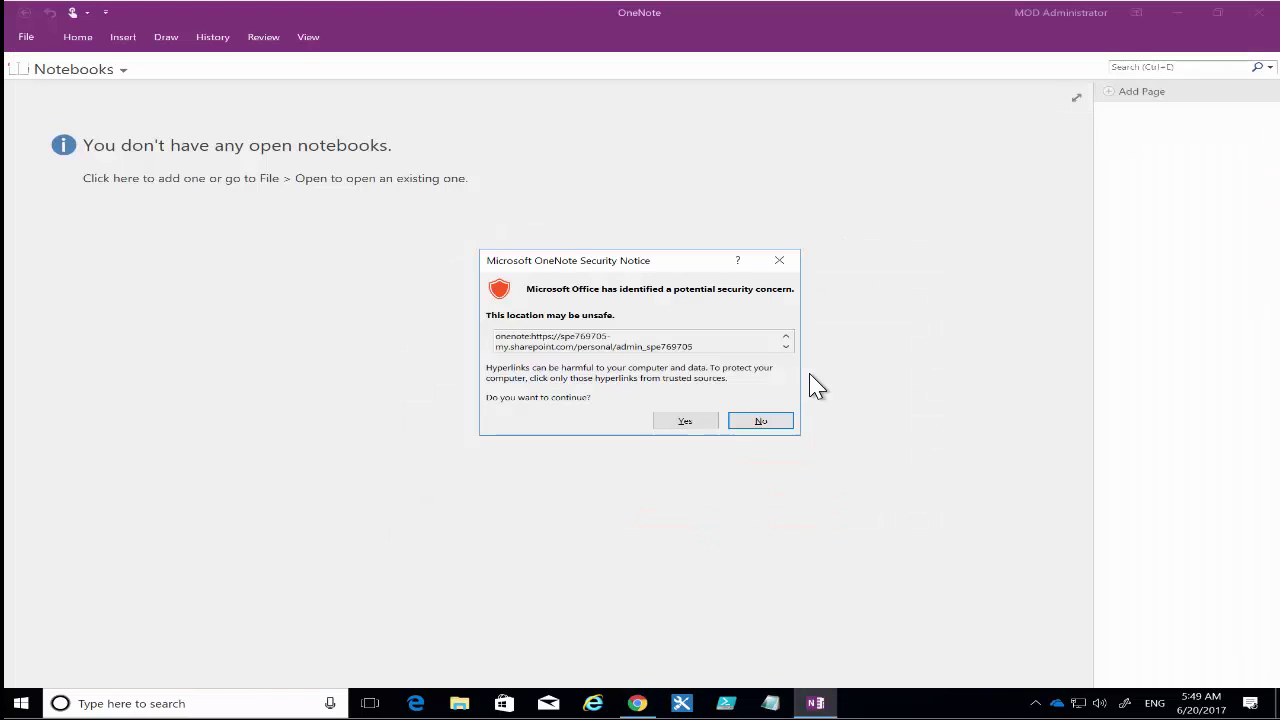
pyautogui.click(686, 421)
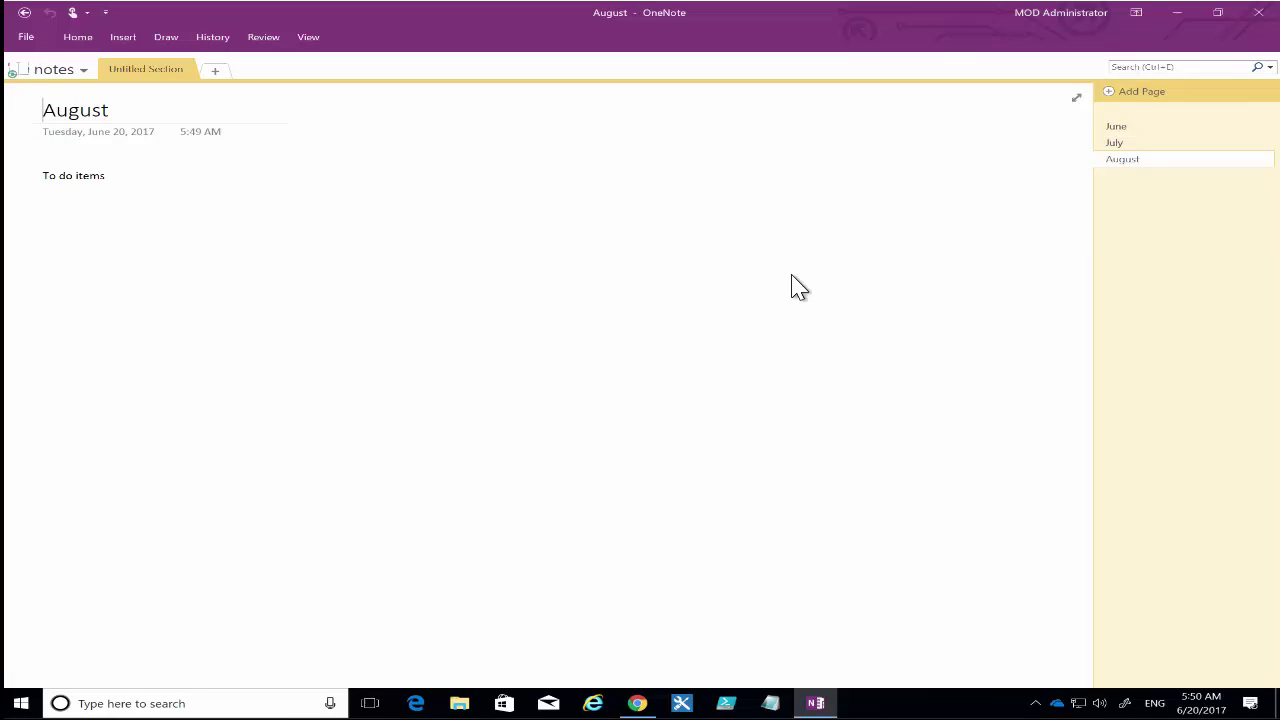
# Add a page titled September to the notebook's section in desktop OneNote.
pyautogui.click(1128, 94)
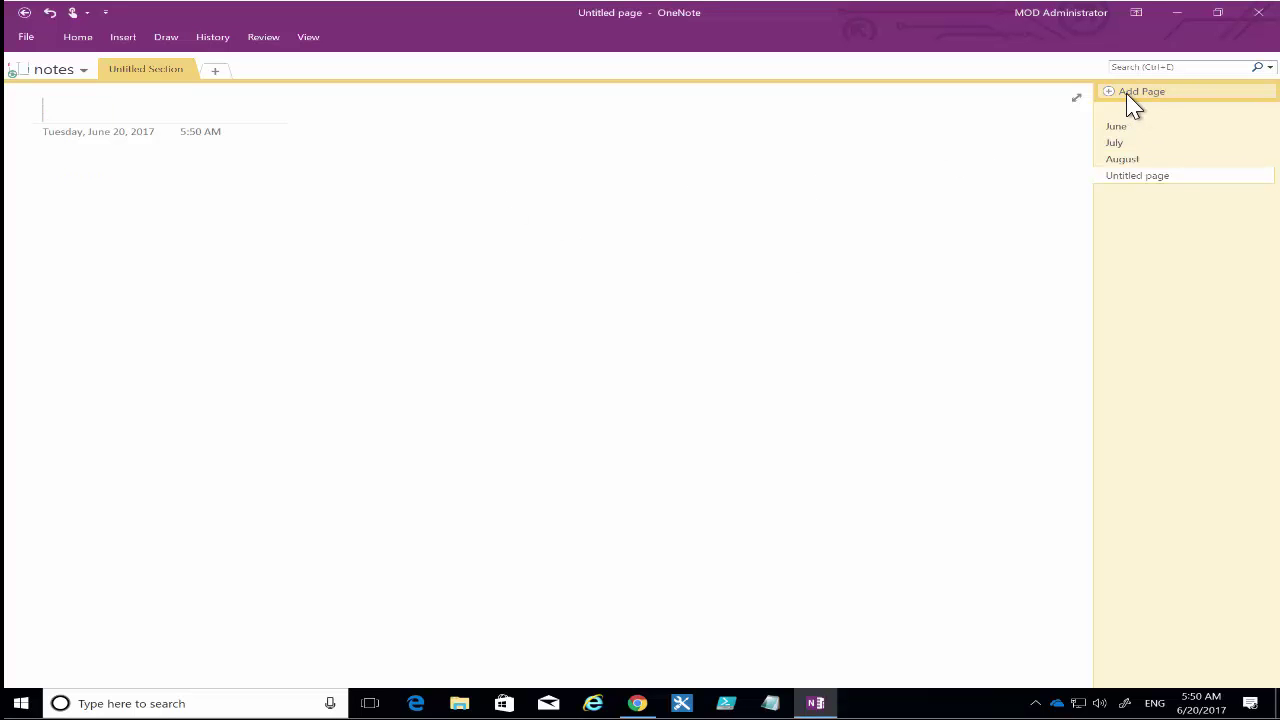
pyautogui.write('Sept')
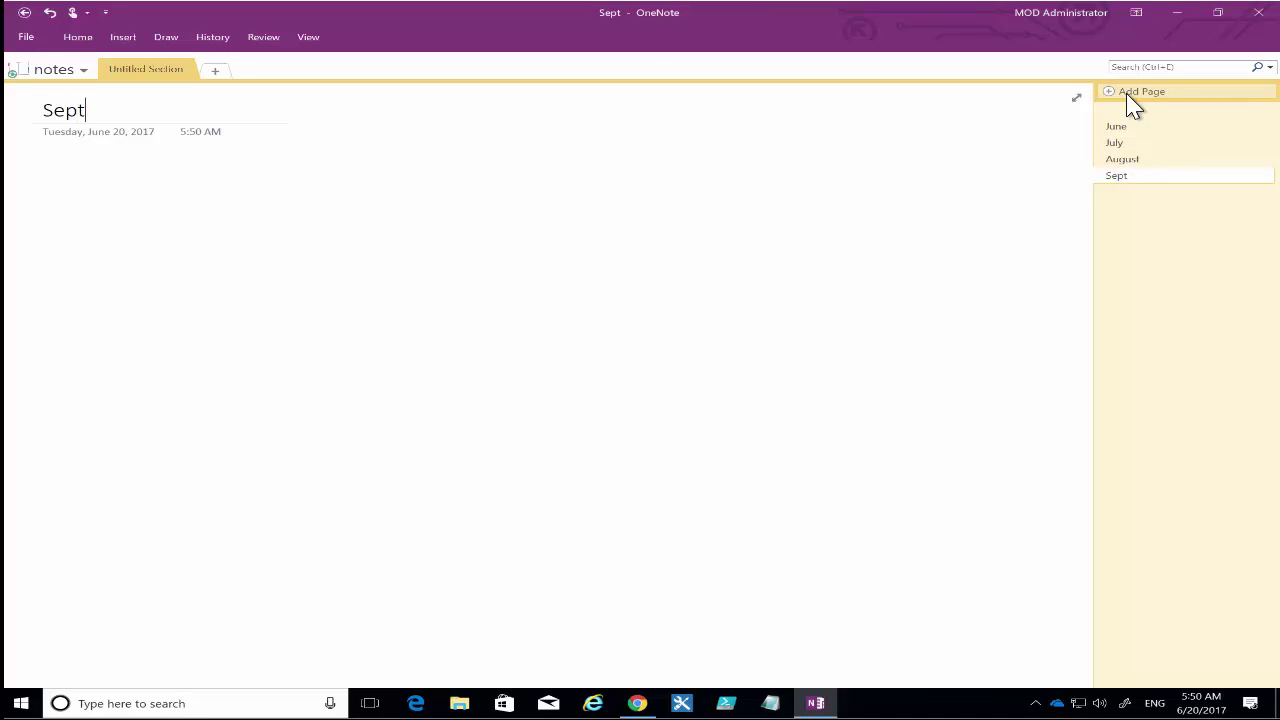
pyautogui.write('ember')
pyautogui.press('Return')
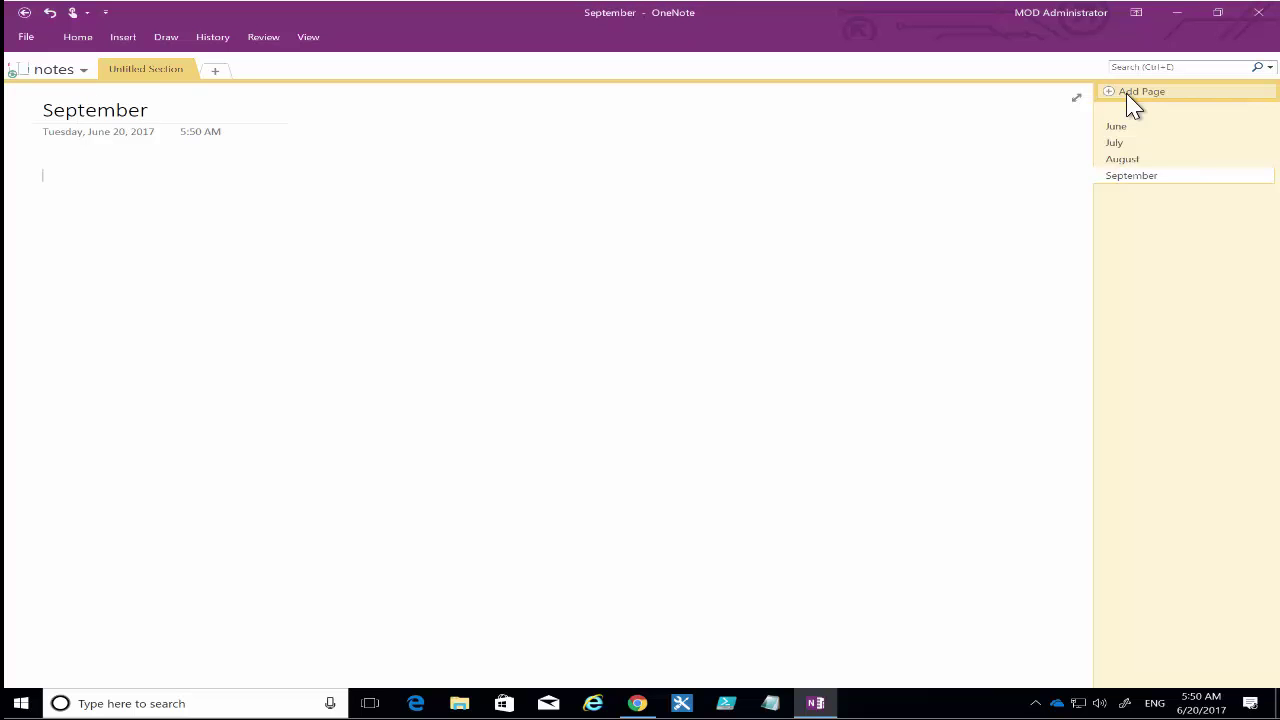
# Write the note "Things to do for this month" on the September page and start a new line below it.
pyautogui.write('Thes')
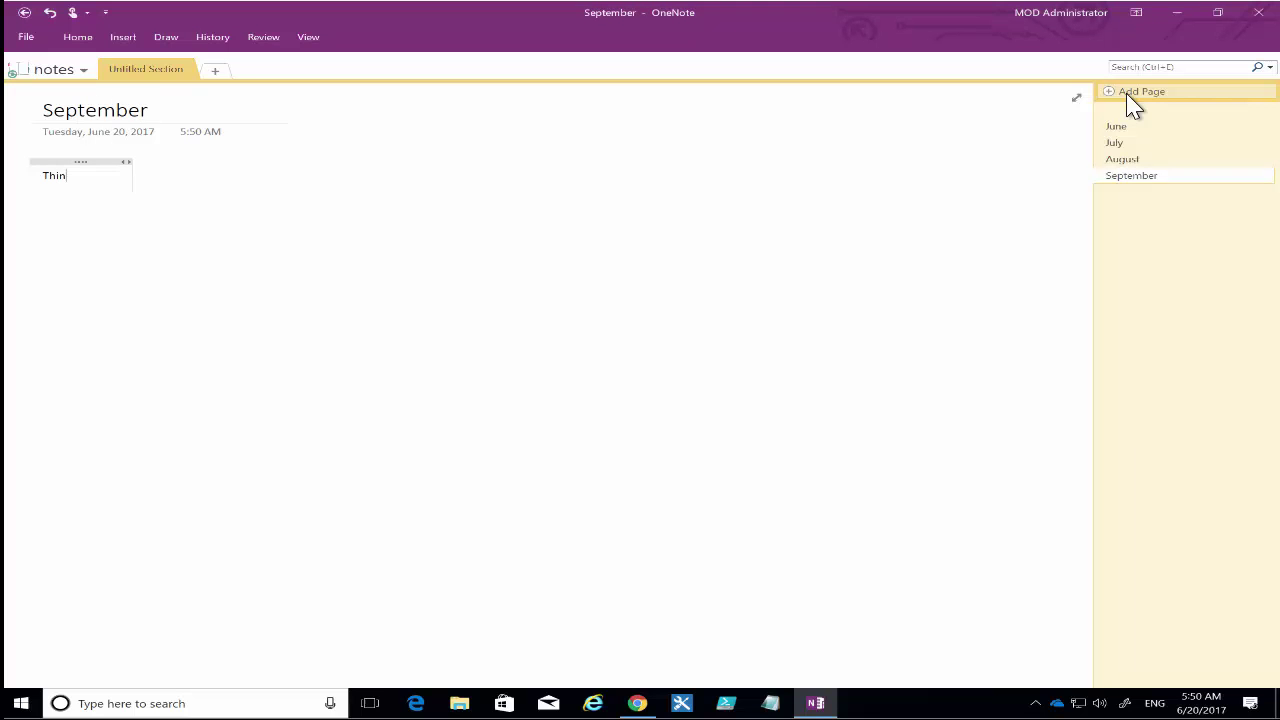
pyautogui.press('BackSpace')
pyautogui.press('BackSpace')
pyautogui.write('ings to do ')
pyautogui.write('fro this')
pyautogui.press('BackSpace')
pyautogui.press('BackSpace')
pyautogui.press('BackSpace')
pyautogui.press('BackSpace')
pyautogui.press('BackSpace')
pyautogui.press('BackSpace')
pyautogui.press('BackSpace')
pyautogui.write('or this mon')
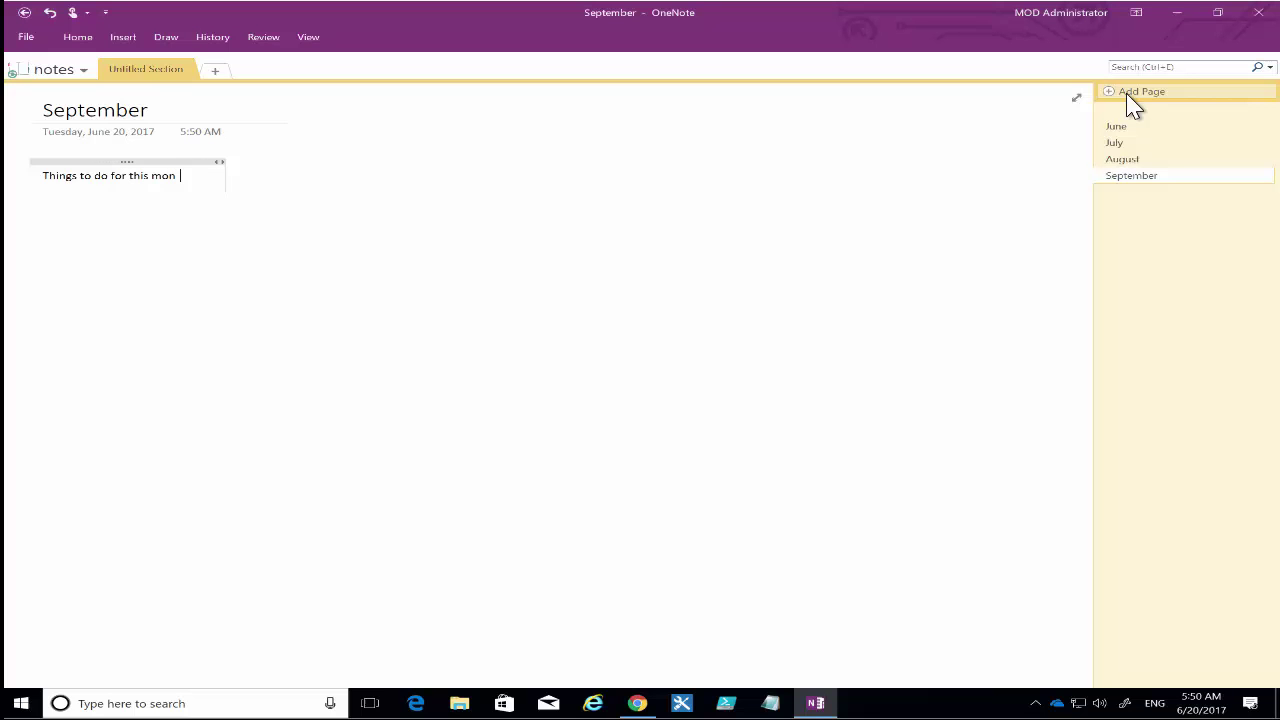
pyautogui.write('th')
pyautogui.press('Return')
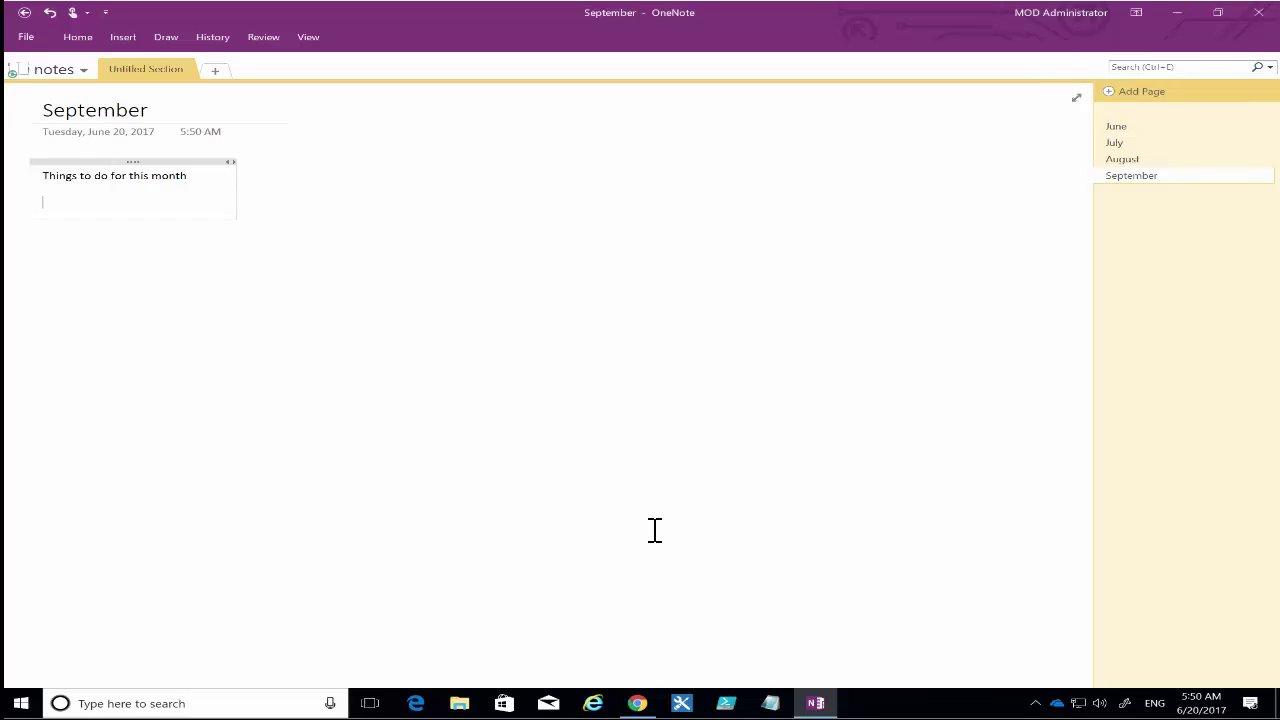
# Switch to Chrome, check the September page in the online notebook, and return to the OneDrive file list.
pyautogui.moveTo(641, 707)
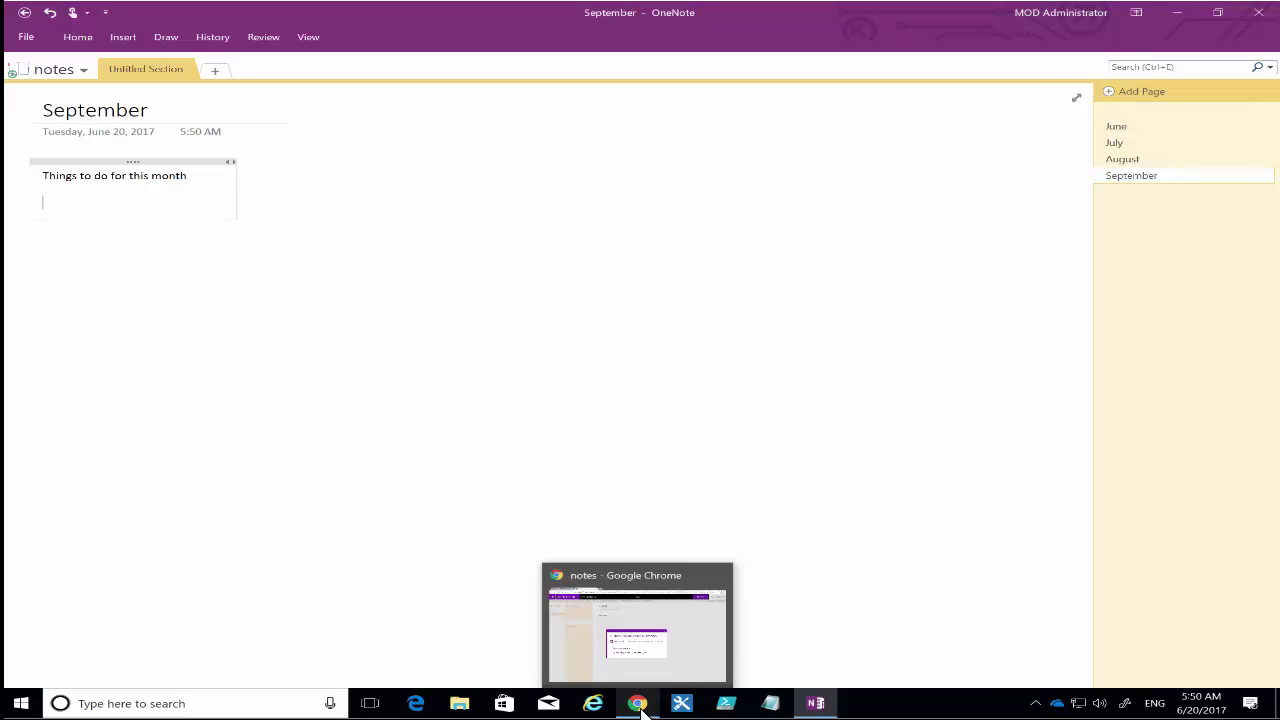
pyautogui.click(640, 655)
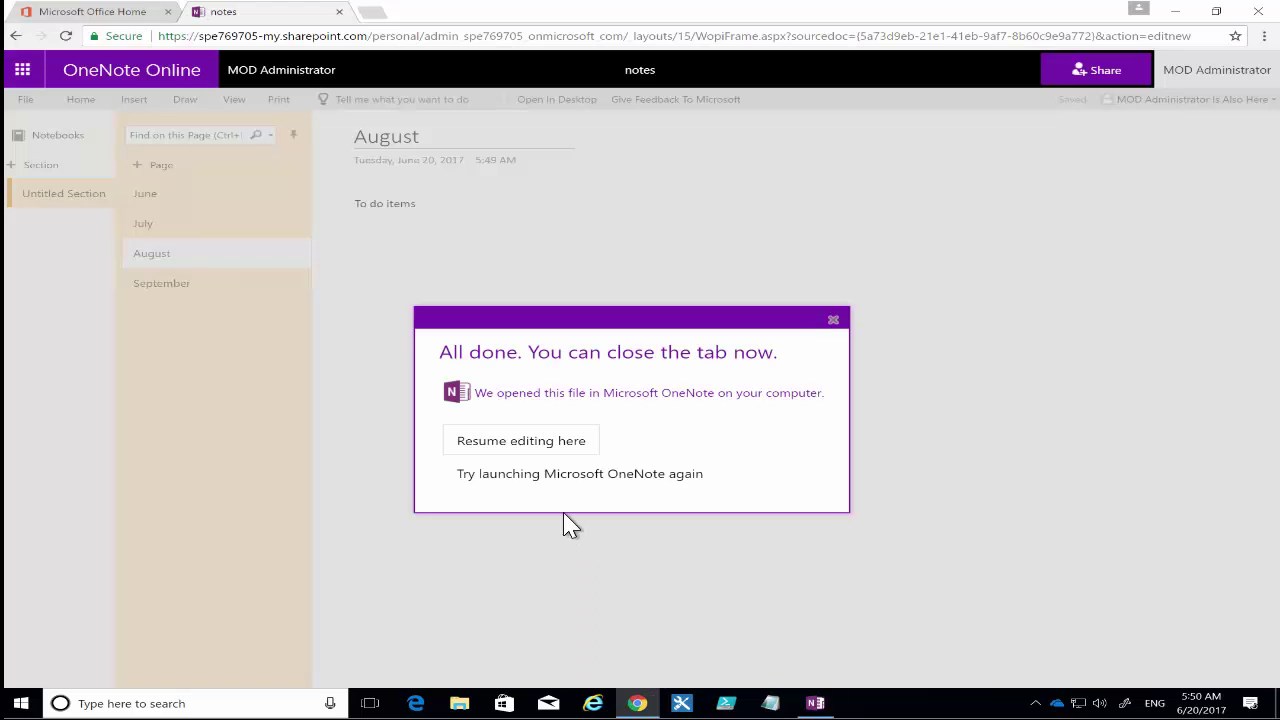
pyautogui.click(833, 321)
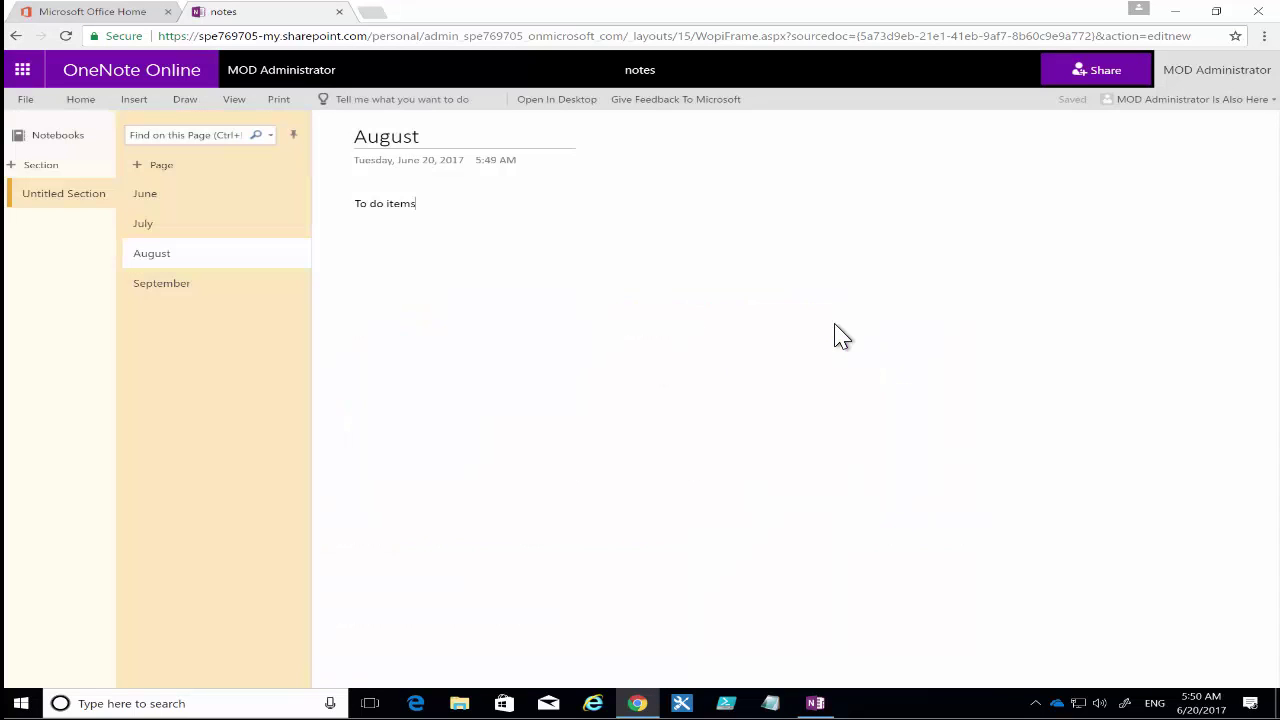
pyautogui.click(165, 293)
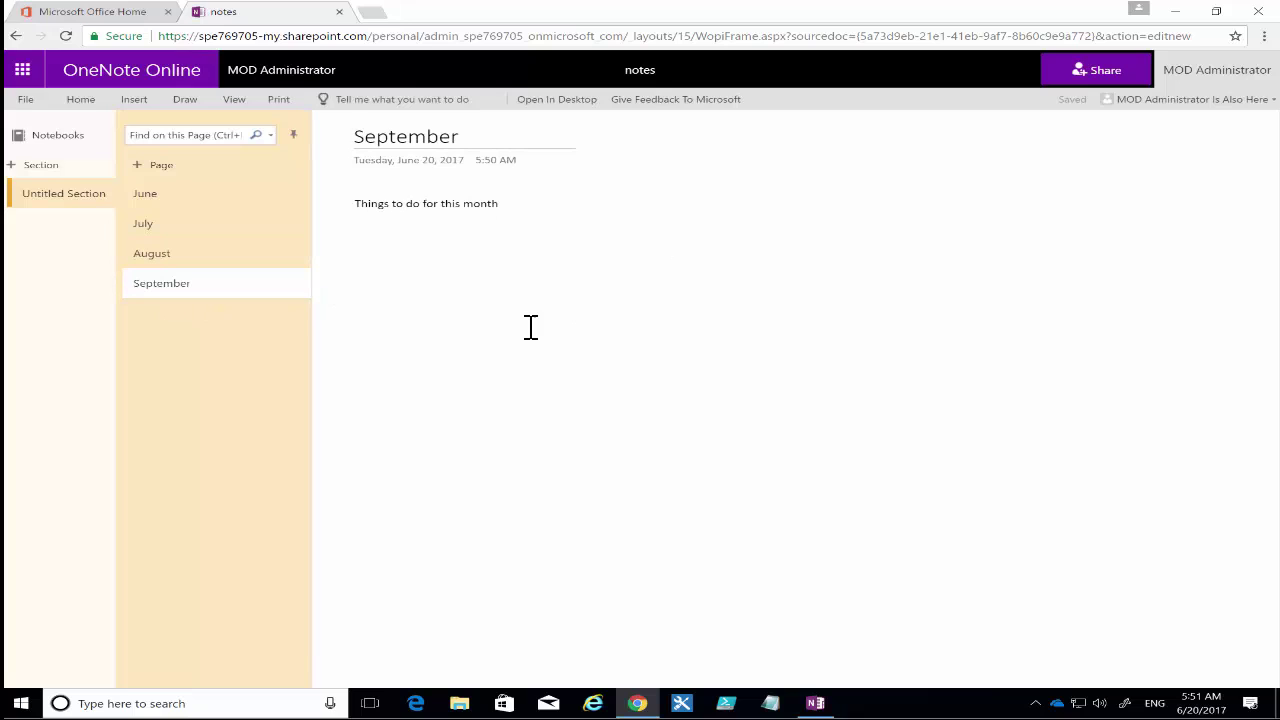
pyautogui.click(287, 85)
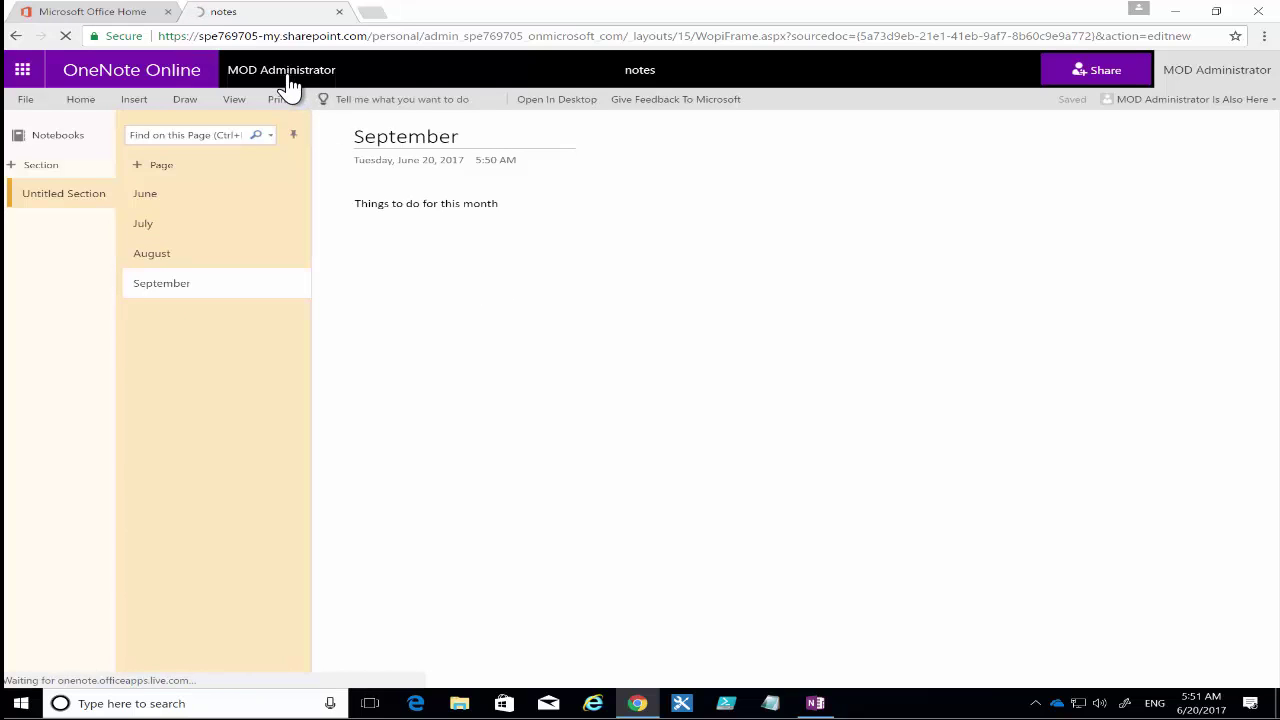
# Switch to desktop OneNote and pin the ribbon open with the Home commands.
pyautogui.click(815, 703)
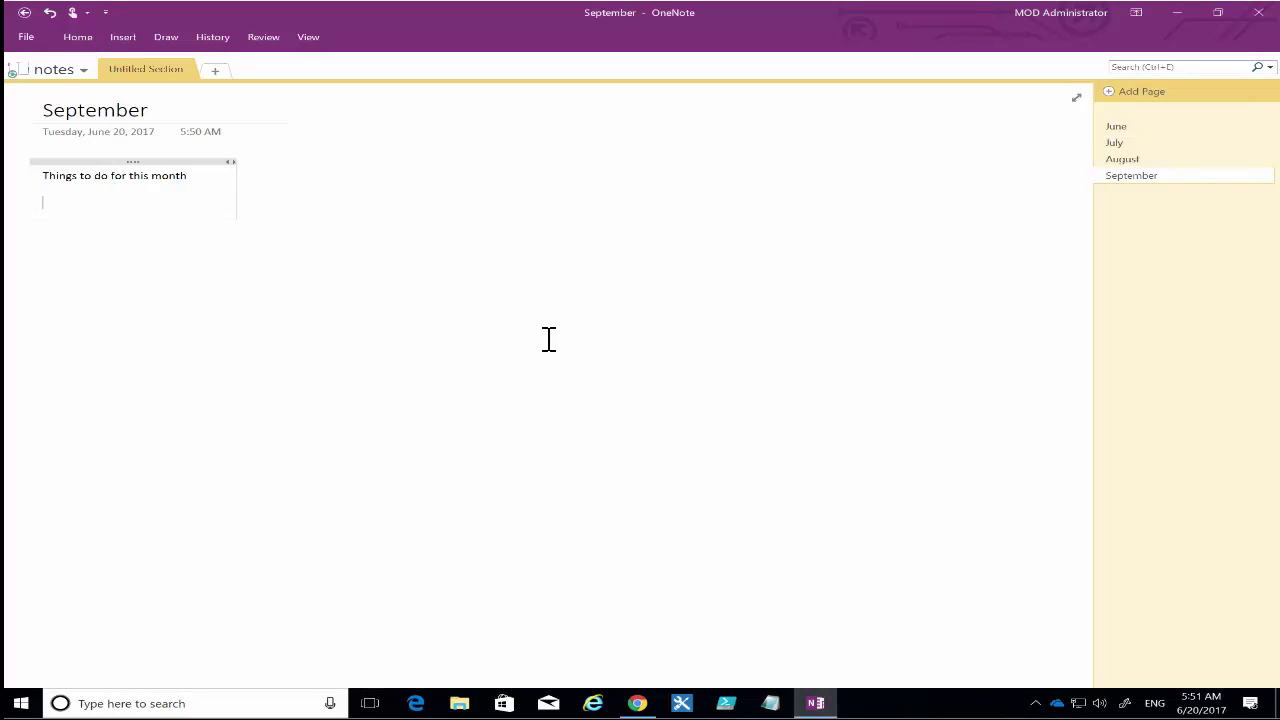
pyautogui.click(76, 40)
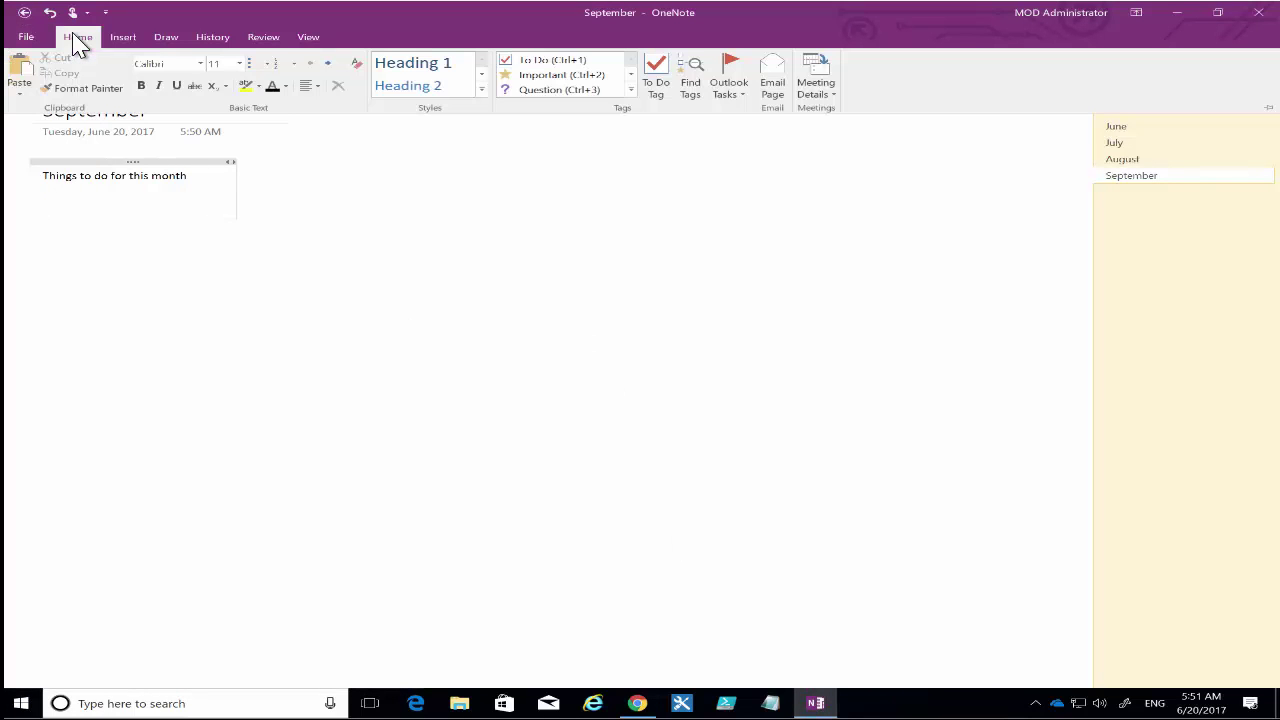
pyautogui.click(1271, 108)
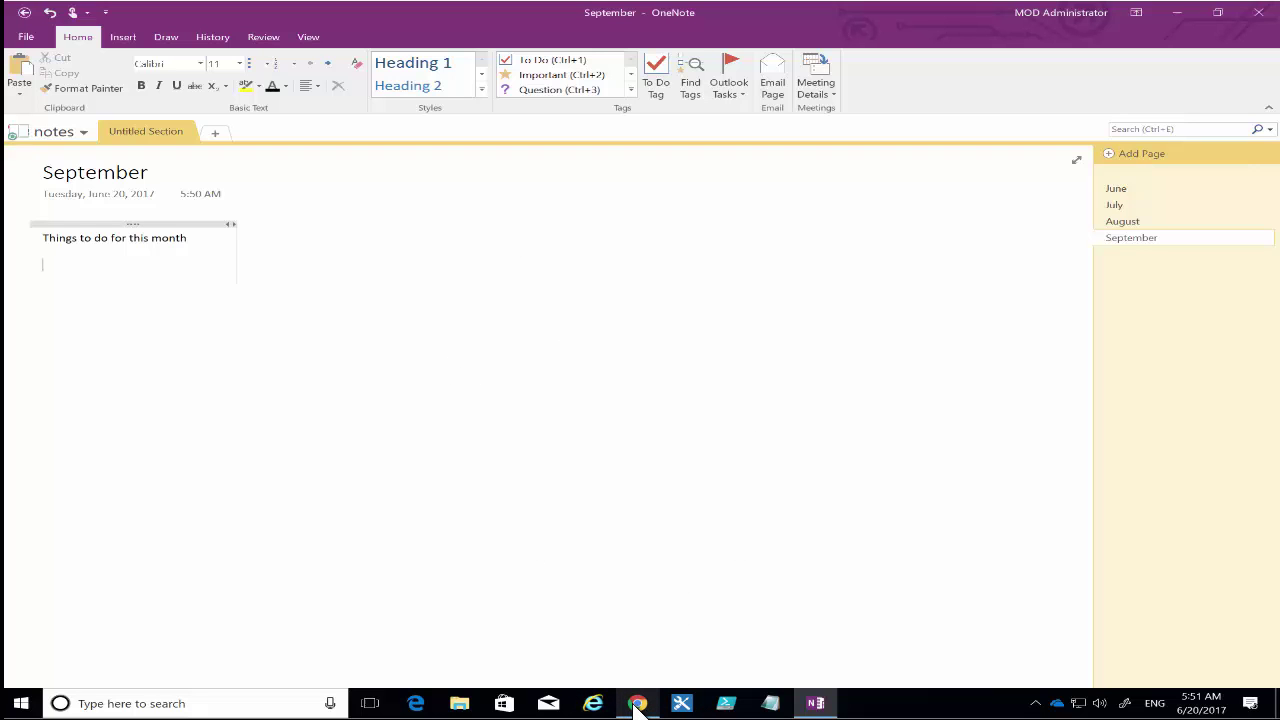
# Switch to Chrome and view the file types that can be created in OneDrive, without creating one.
pyautogui.click(660, 655)
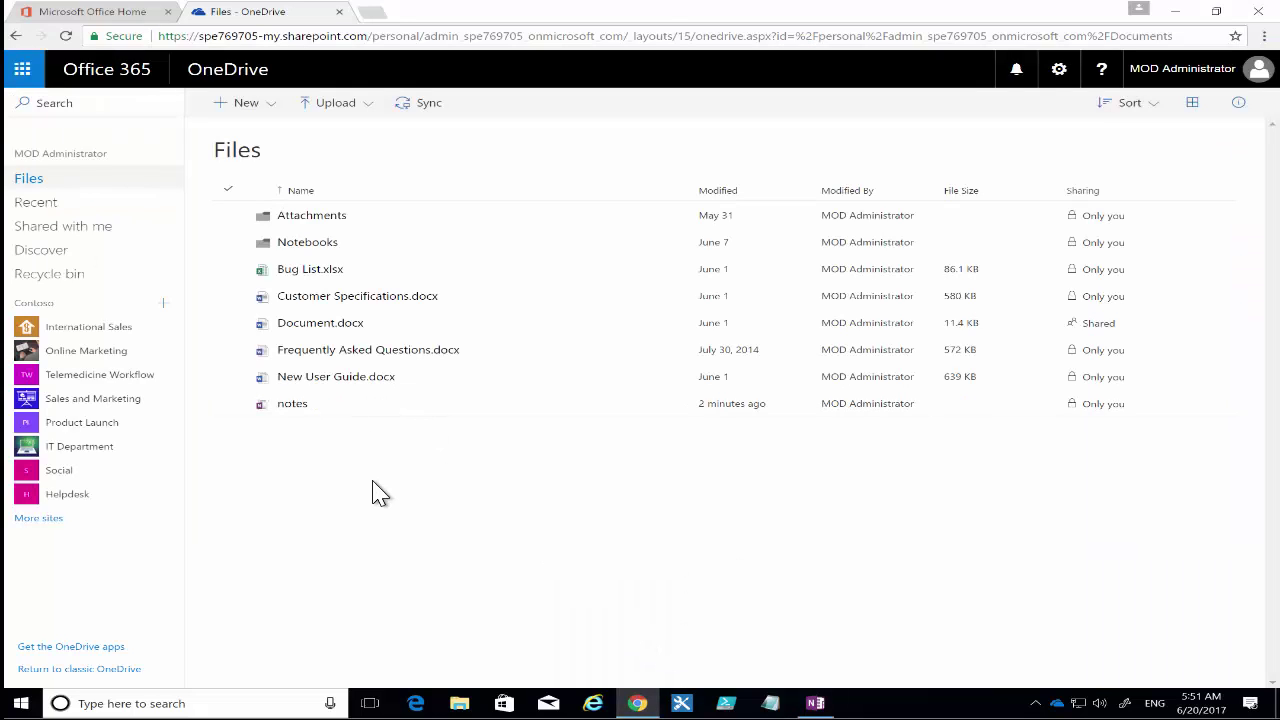
pyautogui.click(268, 105)
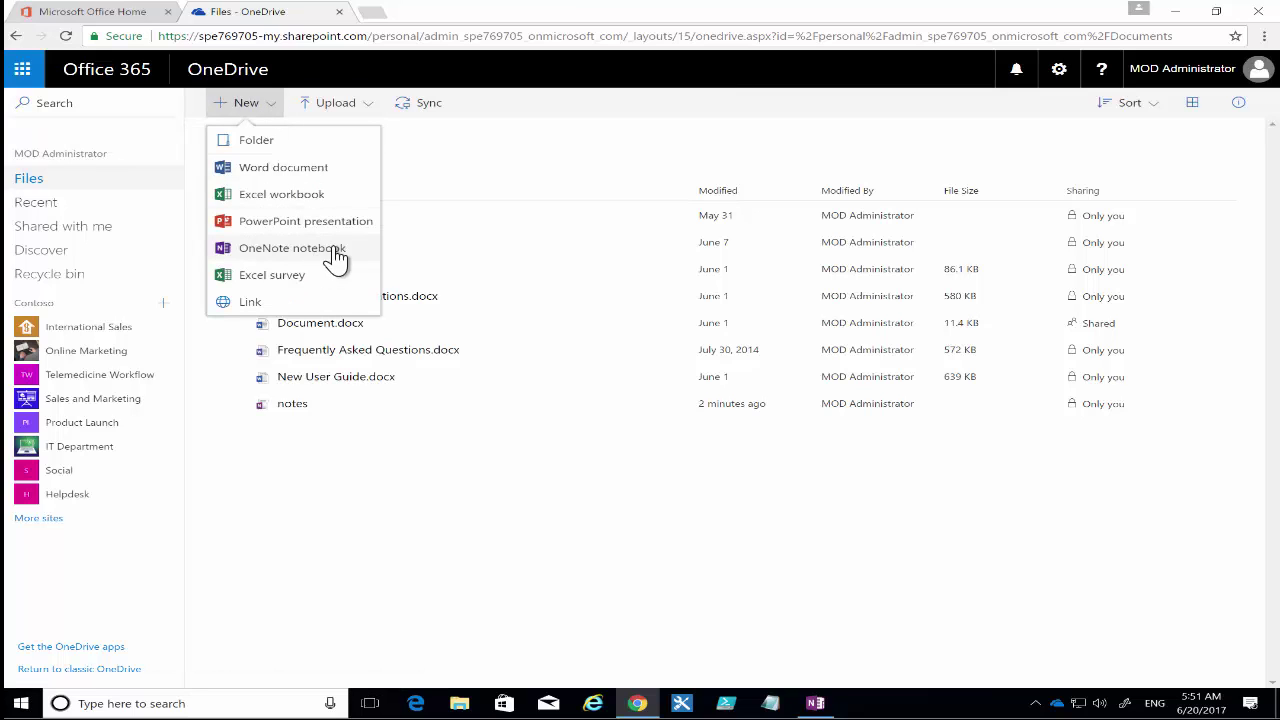
pyautogui.click(515, 212)
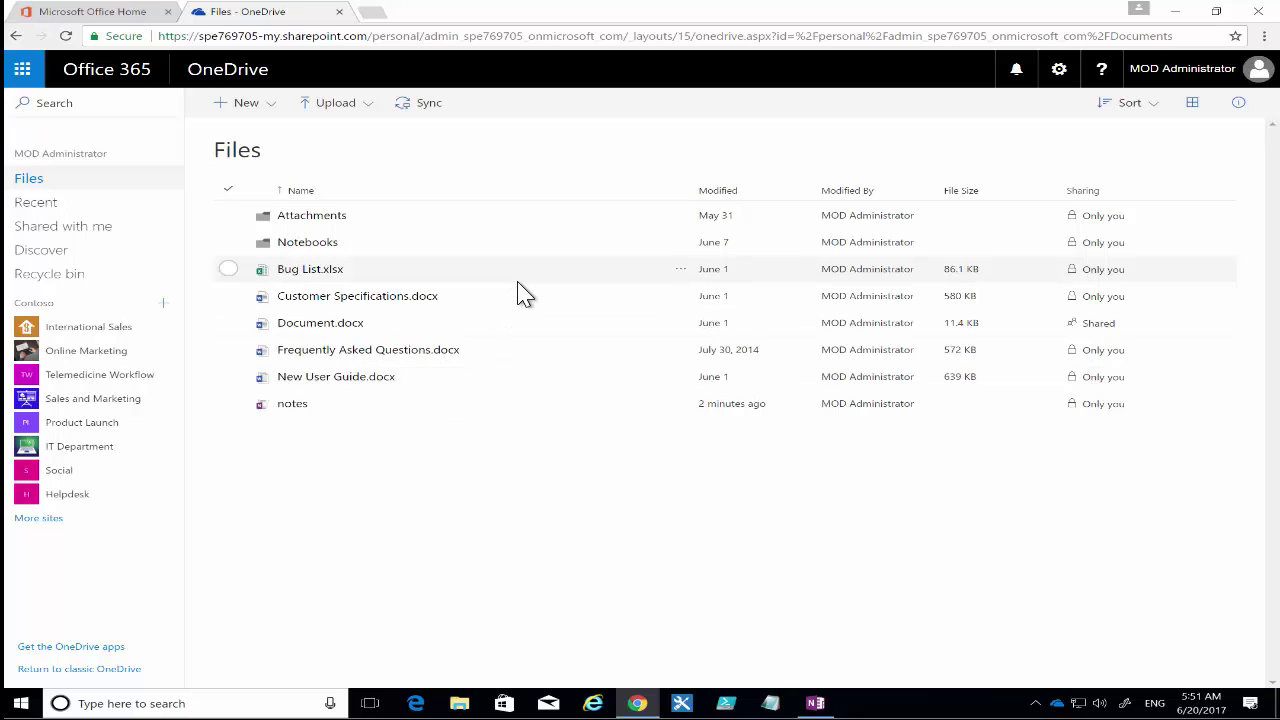
# Close the desktop OneNote window and relaunch OneNote 2016 by searching for it in Windows.
pyautogui.click(815, 703)
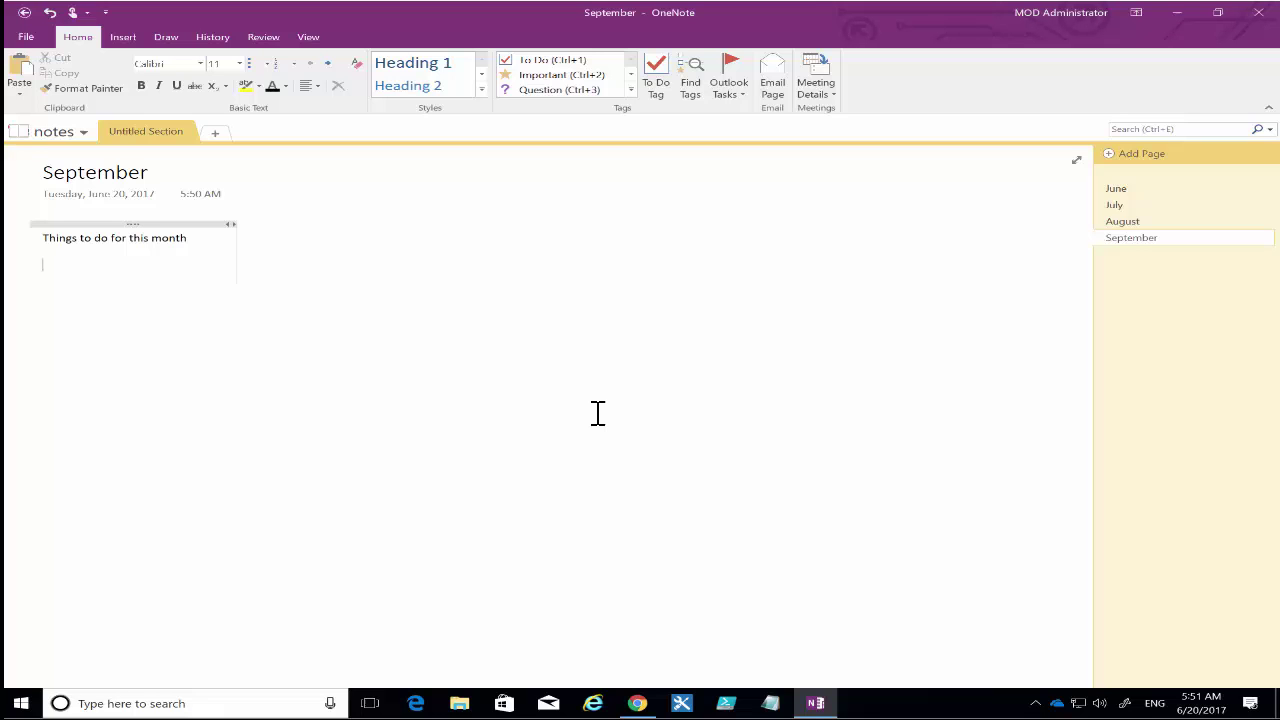
pyautogui.click(1262, 12)
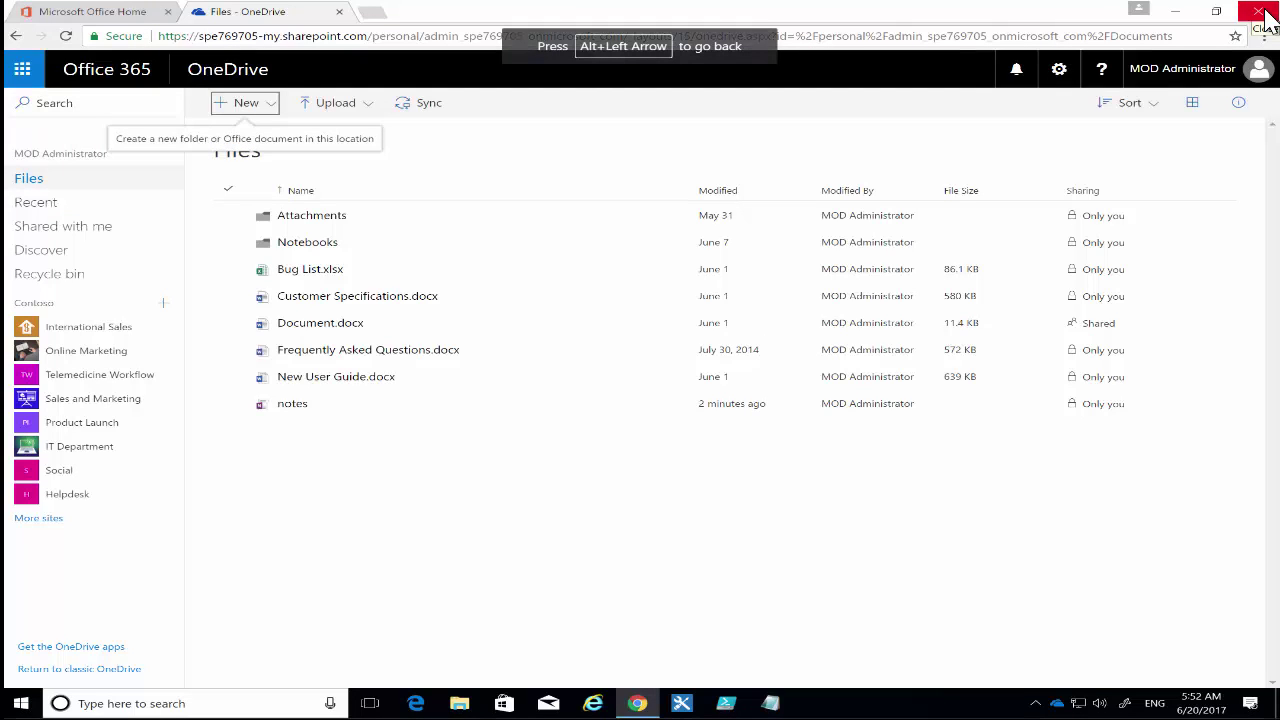
pyautogui.click(30, 706)
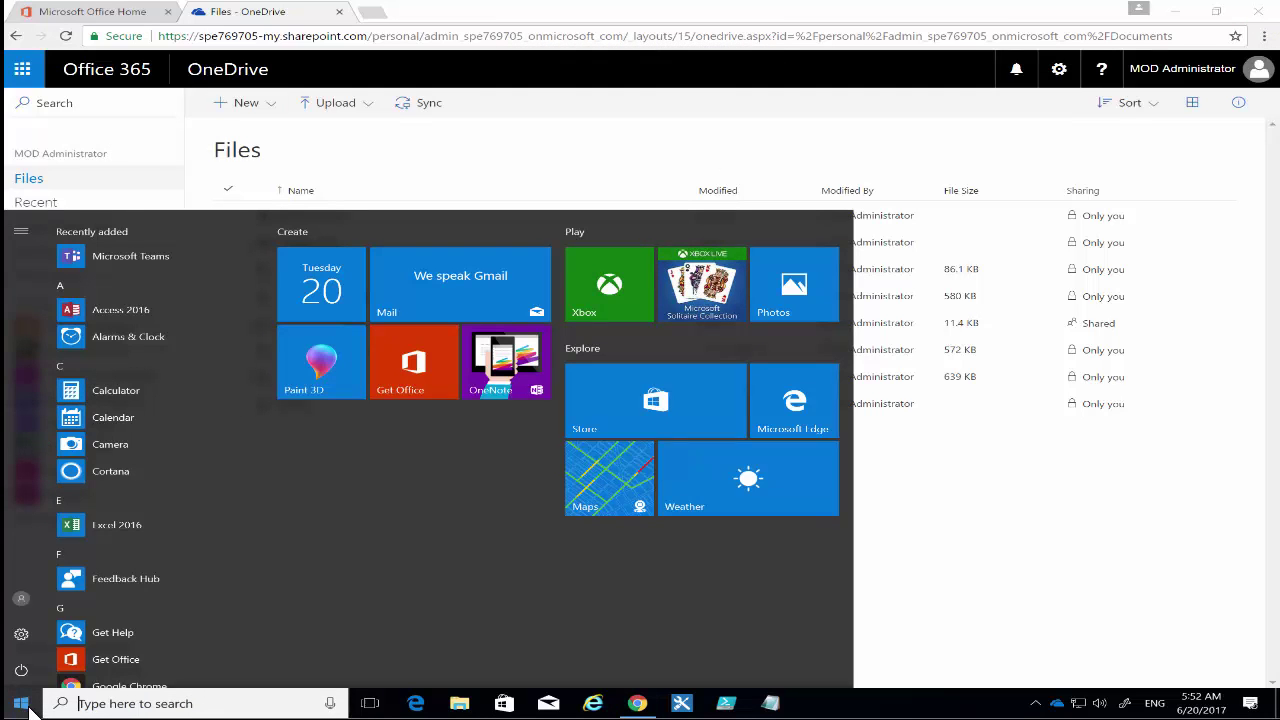
pyautogui.write('on')
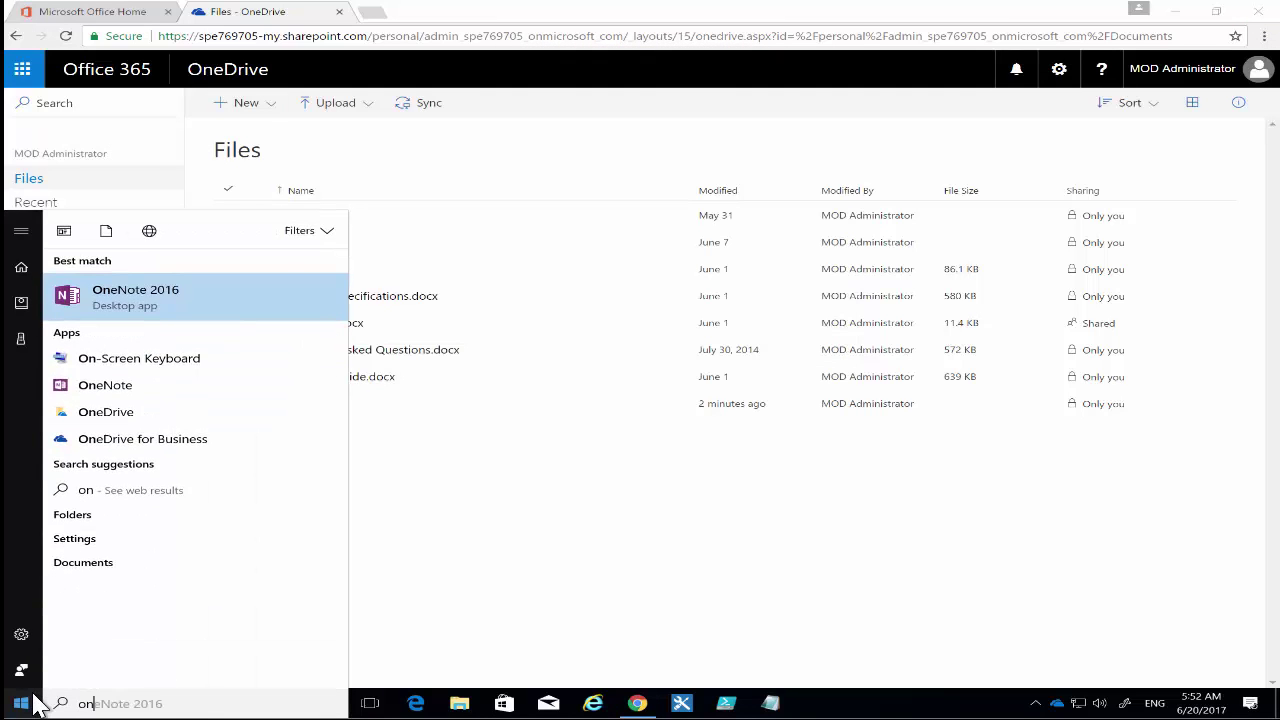
pyautogui.write('en')
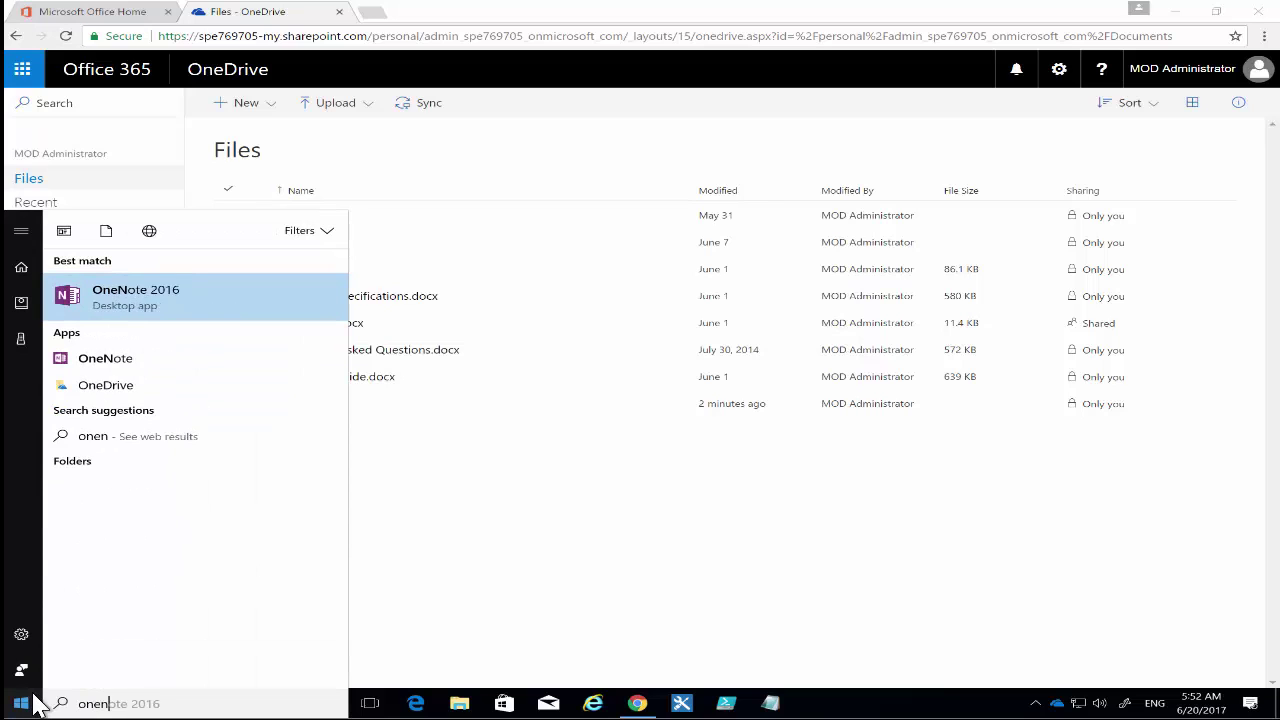
pyautogui.click(180, 300)
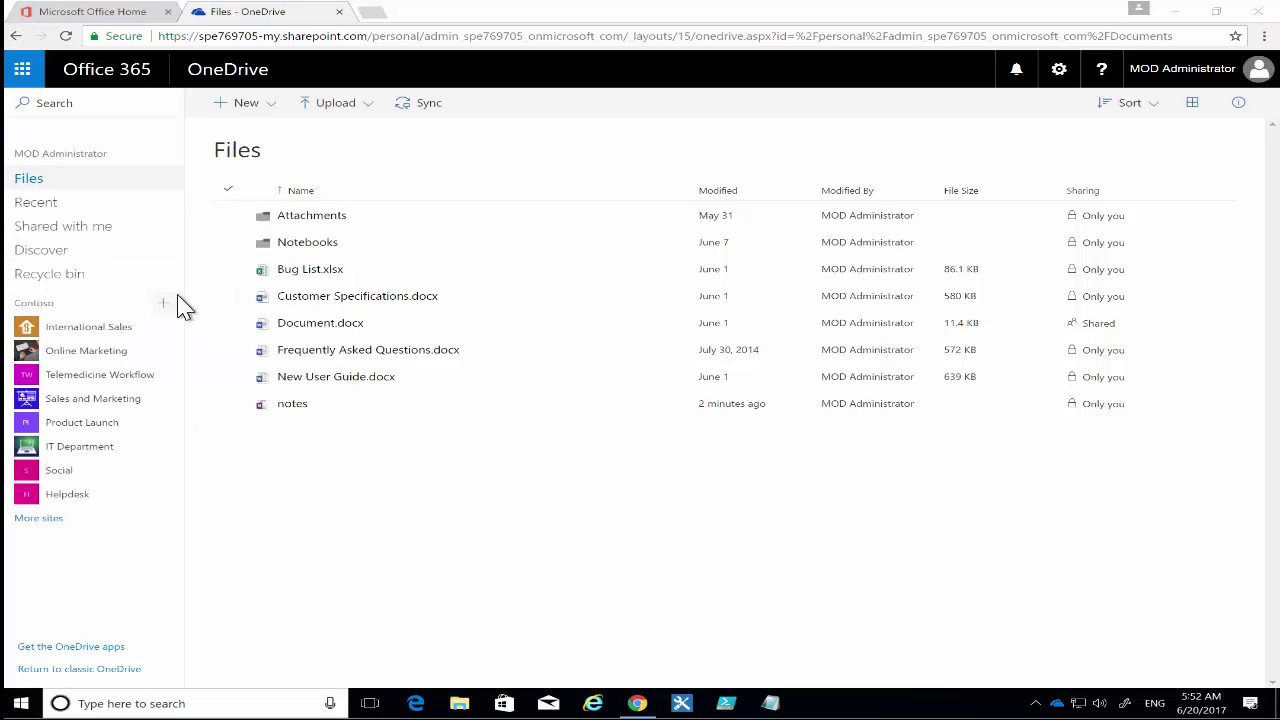